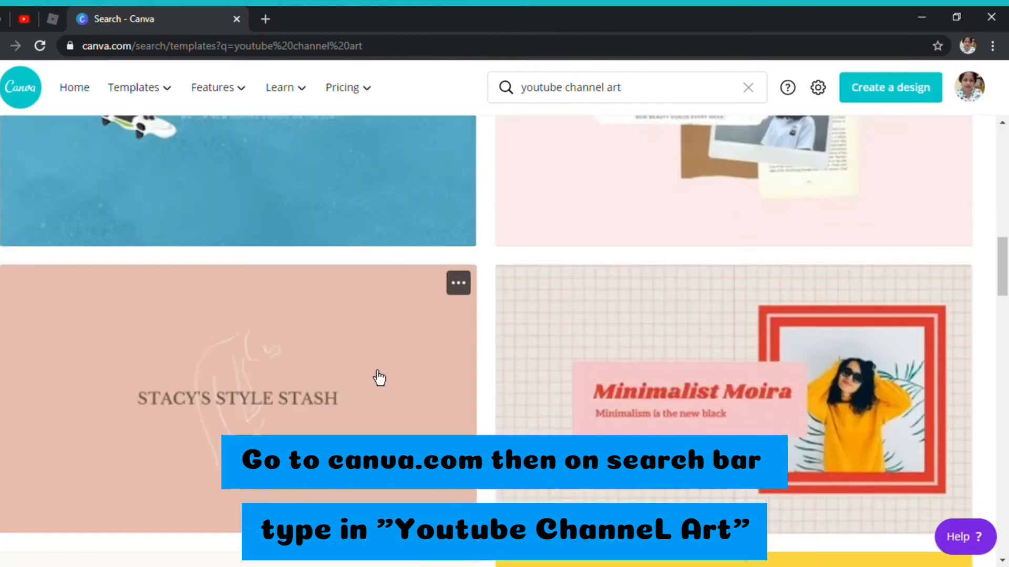
Step: Browse the YouTube channel art templates and open the pink and slate grey beauty influencer design with the makeup brush photo
{"action": "scroll", "coordinate": [379, 378], "scroll_direction": "down", "scroll_amount": 20}
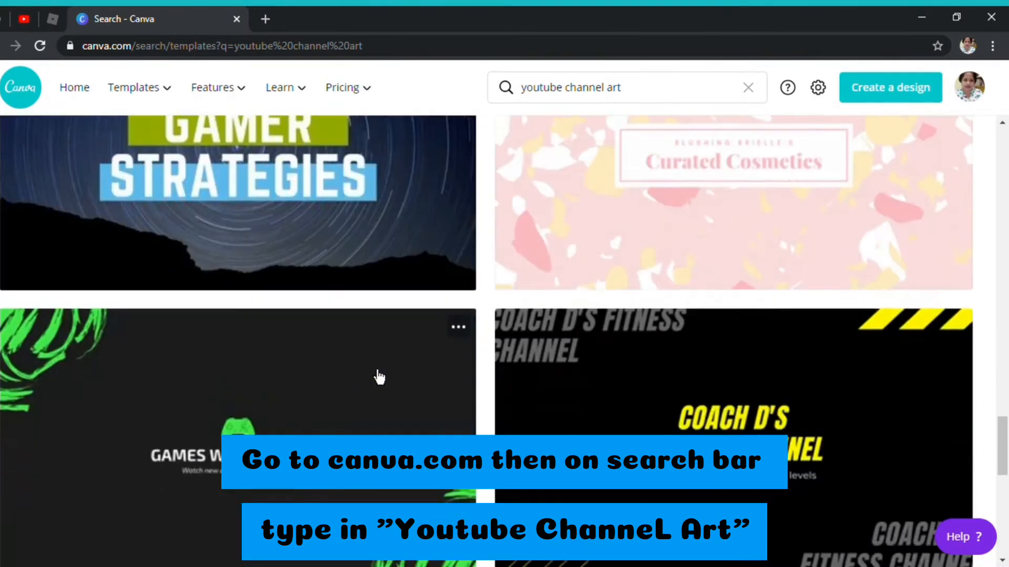
{"action": "scroll", "coordinate": [379, 377], "scroll_direction": "up", "scroll_amount": 5}
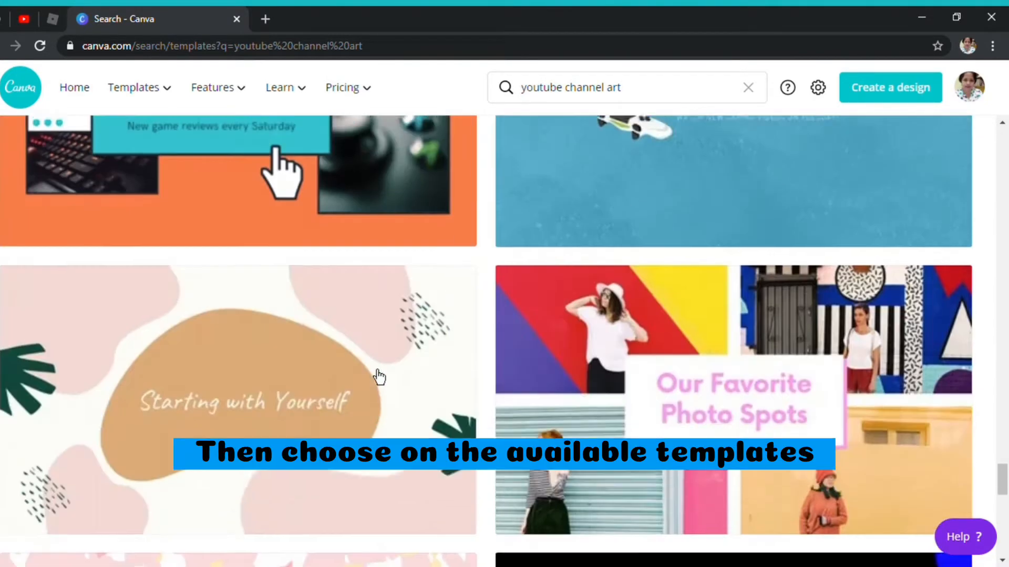
{"action": "scroll", "coordinate": [378, 377], "scroll_direction": "down", "scroll_amount": 20}
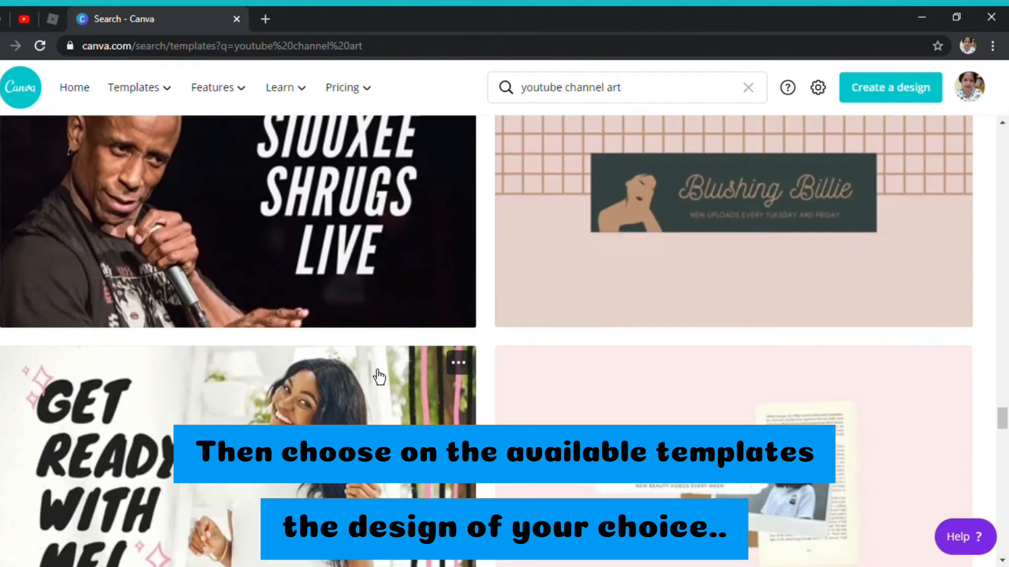
{"action": "scroll", "coordinate": [378, 376], "scroll_direction": "down", "scroll_amount": 5}
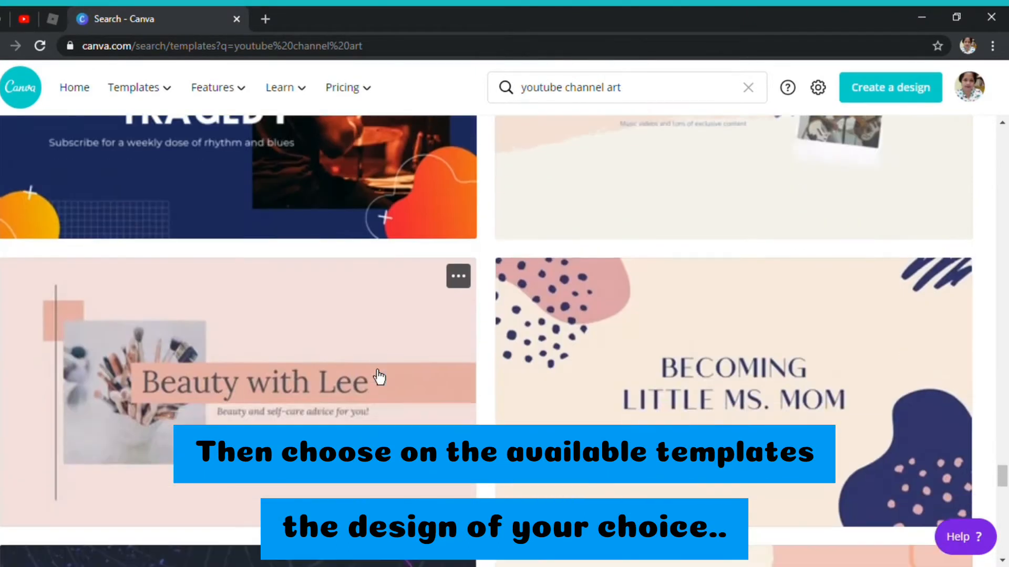
{"action": "left_click", "coordinate": [378, 376]}
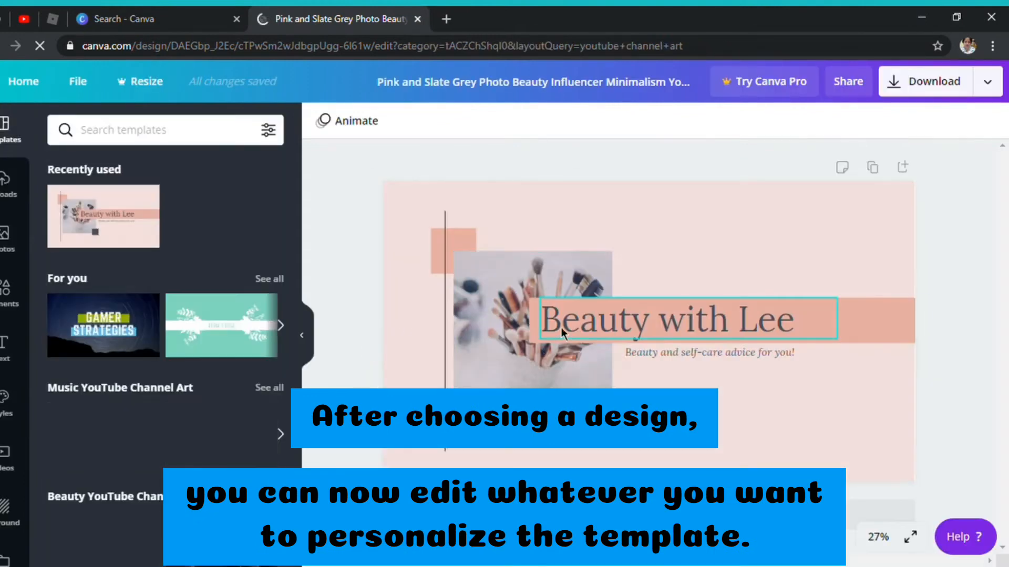
Step: Replace the banner's heading with "Learn with" followed by the channel owner's first name
{"action": "left_click", "coordinate": [561, 326]}
{"action": "double_click", "coordinate": [561, 327]}
{"action": "type", "text": "Learn with Lee"}
{"action": "double_click", "coordinate": [734, 331]}
{"action": "type", "text": "Sarah"}
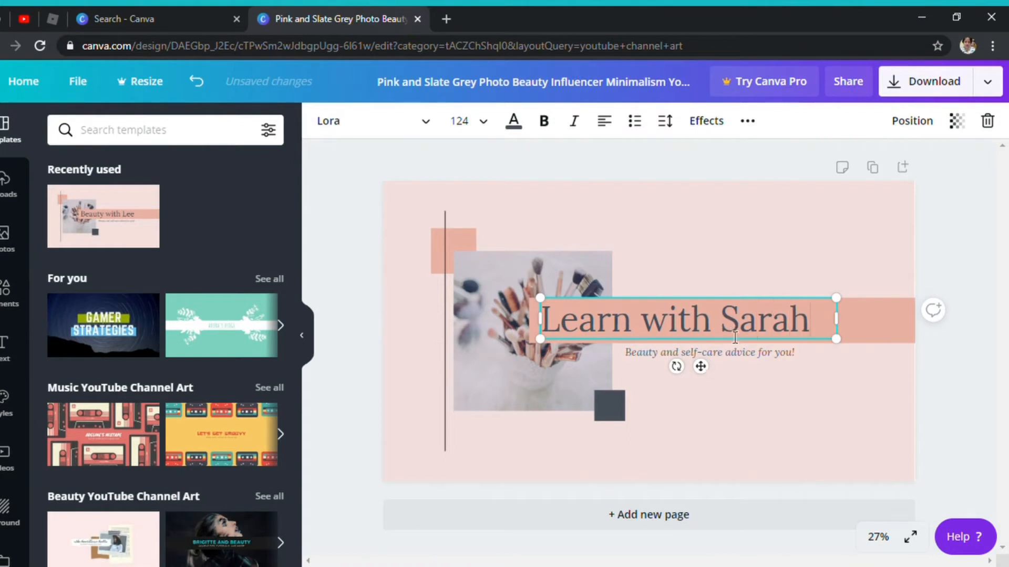
Step: Replace the italic tagline under the heading with "Be motivated and be inspired!"
{"action": "left_click", "coordinate": [676, 351]}
{"action": "triple_click", "coordinate": [660, 354]}
{"action": "left_click", "coordinate": [801, 359]}
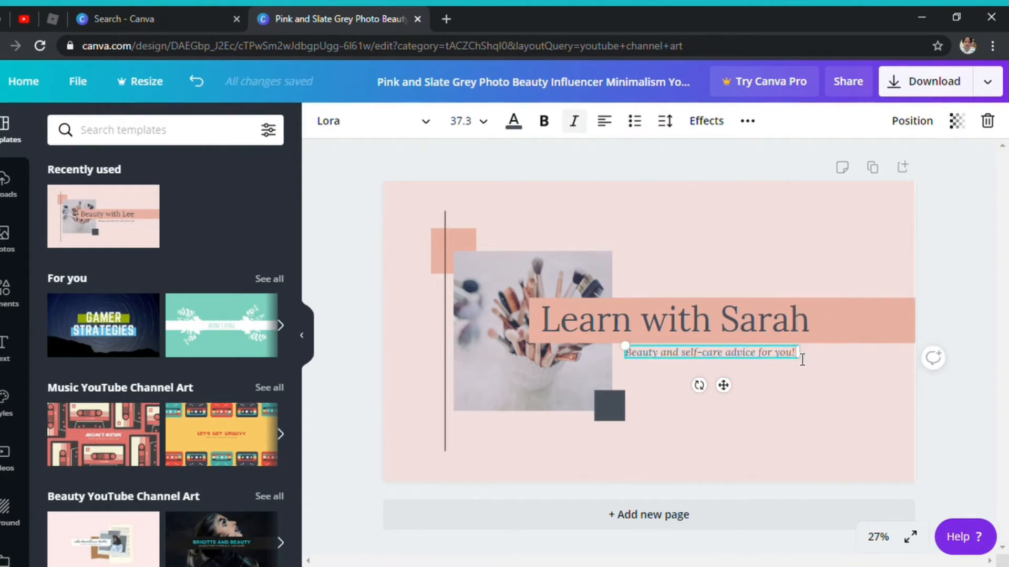
{"action": "left_click_drag", "start_coordinate": [801, 366], "coordinate": [672, 374]}
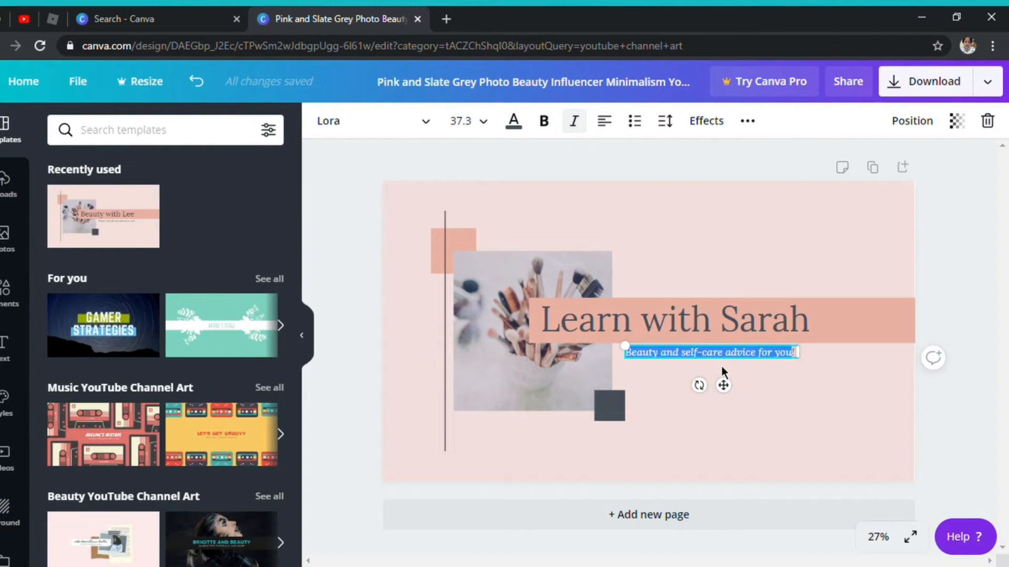
{"action": "type", "text": "Be motivated and be inspired"}
Step: Scale the tagline to size 35.1 and fit it under the heading inside the peach band, with the heading nudged slightly left
{"action": "left_click_drag", "start_coordinate": [699, 370], "coordinate": [730, 354]}
{"action": "left_click_drag", "start_coordinate": [833, 344], "coordinate": [840, 353]}
{"action": "left_click", "coordinate": [797, 357]}
{"action": "left_click", "coordinate": [564, 320]}
{"action": "left_click_drag", "start_coordinate": [563, 320], "coordinate": [558, 321]}
{"action": "left_click", "coordinate": [720, 363]}
{"action": "left_click_drag", "start_coordinate": [738, 337], "coordinate": [779, 338]}
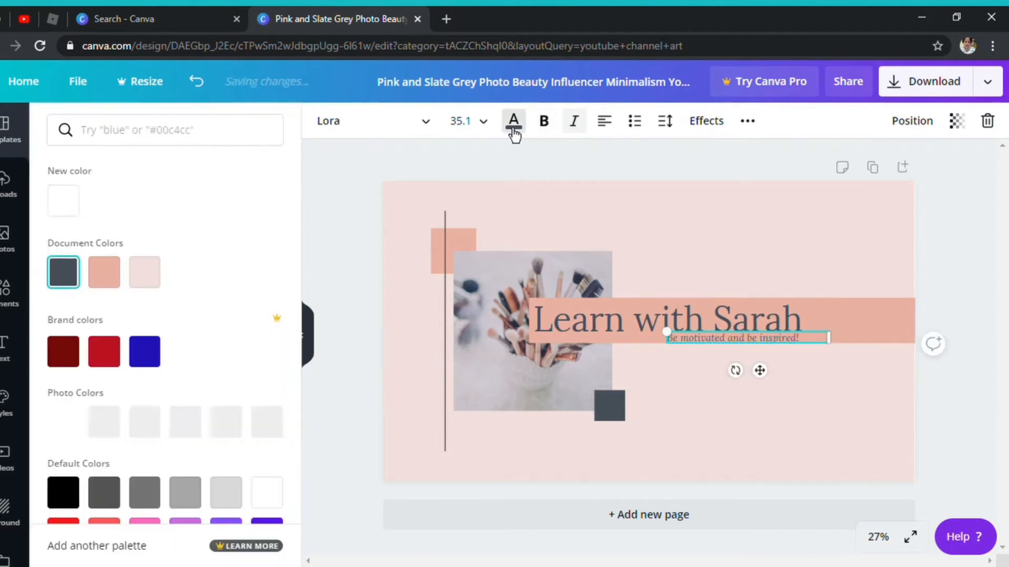
{"action": "left_click", "coordinate": [514, 122]}
{"action": "left_click", "coordinate": [559, 274]}
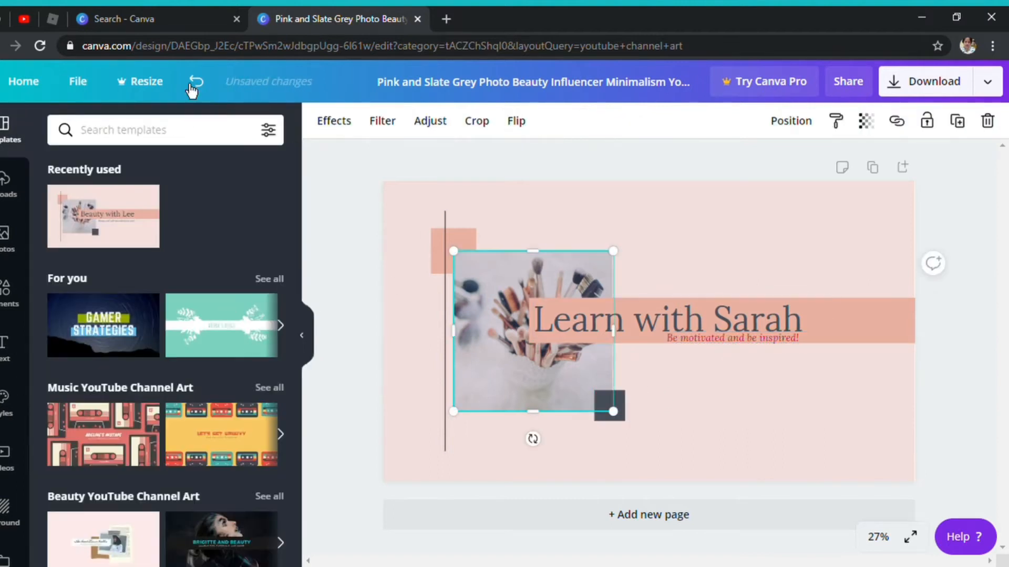
{"action": "key", "text": "Delete"}
{"action": "left_click", "coordinate": [15, 247]}
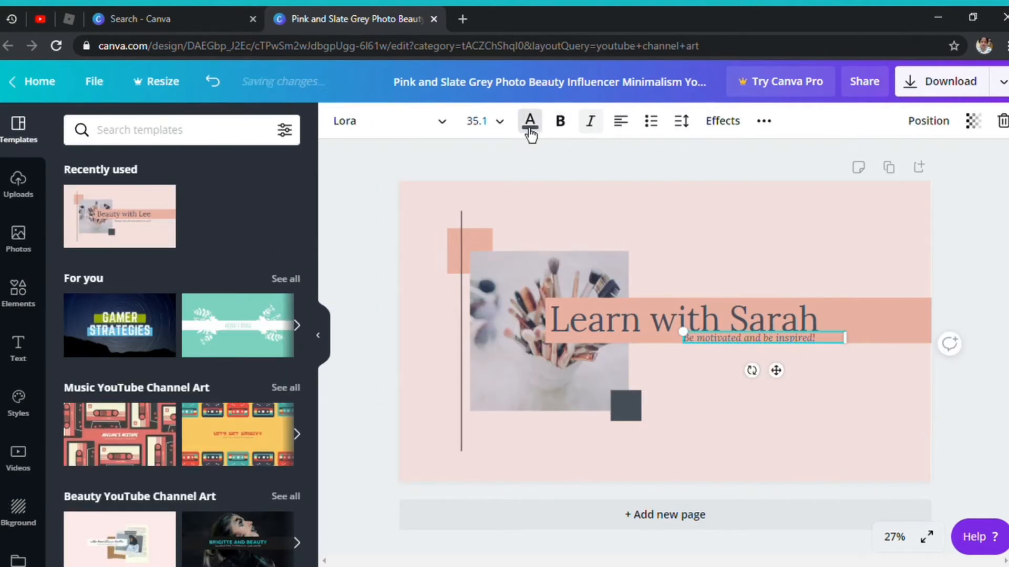
Step: Color the tagline red and delete the makeup brush photo from the banner
{"action": "left_click", "coordinate": [530, 122]}
{"action": "left_click", "coordinate": [575, 273]}
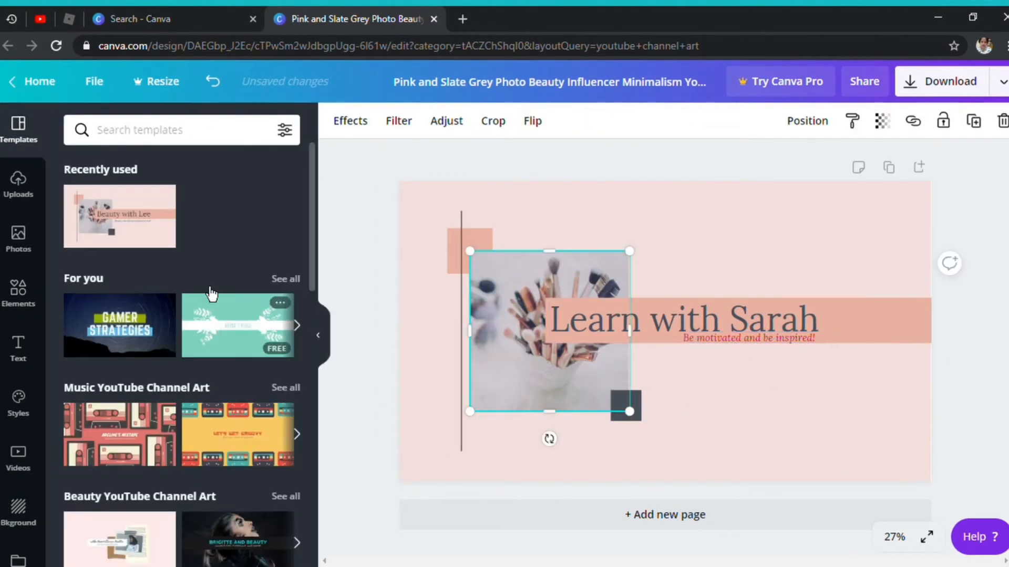
{"action": "key", "text": "Delete"}
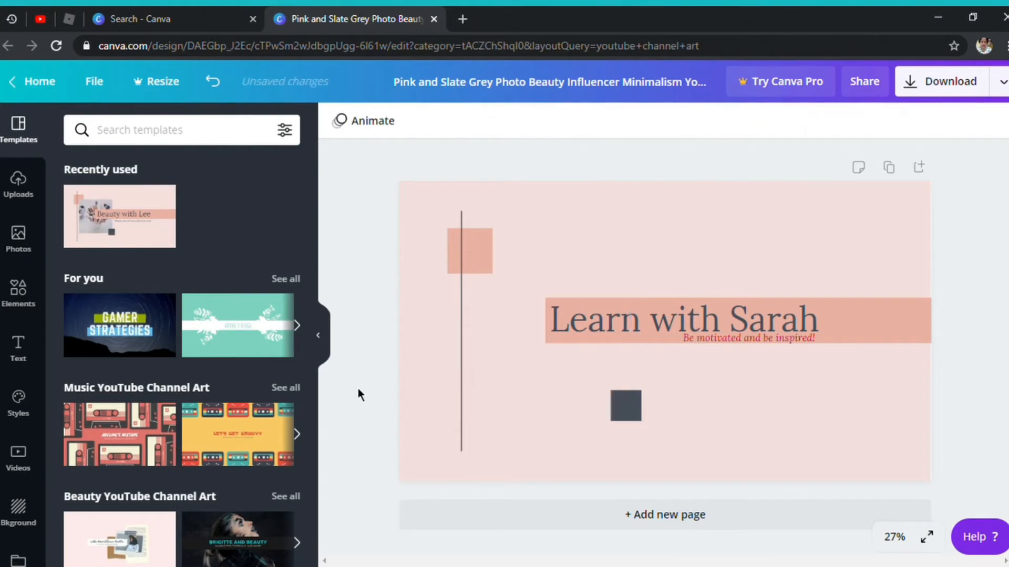
Step: Insert the recently used photo of a book with heart-shaped pages, shrink it and place it at the start of the heading
{"action": "left_click", "coordinate": [19, 239]}
{"action": "left_click", "coordinate": [152, 294]}
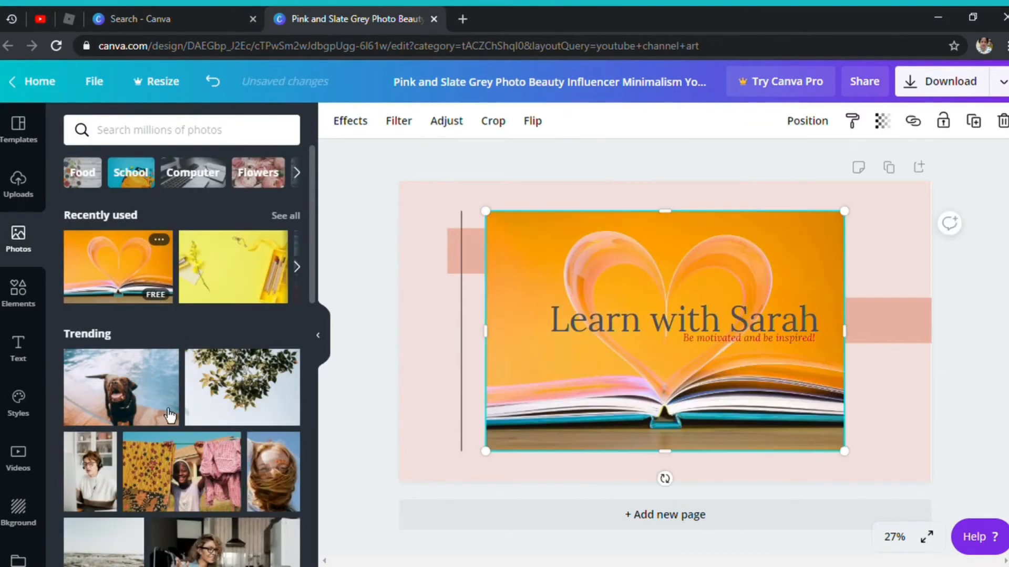
{"action": "left_click_drag", "start_coordinate": [524, 429], "coordinate": [648, 342]}
{"action": "left_click_drag", "start_coordinate": [703, 270], "coordinate": [569, 316]}
{"action": "double_click", "coordinate": [567, 316]}
Step: Fine-tune the book photo's size and position so it sits between the vertical line and the peach band
{"action": "mouse_move", "coordinate": [552, 380]}
{"action": "left_mouse_down"}
{"action": "mouse_move", "coordinate": [542, 369]}
{"action": "mouse_move", "coordinate": [551, 381]}
{"action": "mouse_move", "coordinate": [550, 362]}
{"action": "left_mouse_up"}
{"action": "left_click_drag", "start_coordinate": [633, 284], "coordinate": [604, 318]}
{"action": "left_click", "coordinate": [604, 317]}
{"action": "left_click", "coordinate": [518, 379]}
{"action": "left_click_drag", "start_coordinate": [528, 392], "coordinate": [528, 365]}
{"action": "double_click", "coordinate": [528, 365]}
{"action": "left_click", "coordinate": [521, 427]}
{"action": "left_click", "coordinate": [621, 407]}
{"action": "key", "text": "Delete"}
{"action": "left_click_drag", "start_coordinate": [557, 315], "coordinate": [531, 340]}
{"action": "double_click", "coordinate": [532, 340]}
{"action": "left_click", "coordinate": [578, 321]}
{"action": "left_click", "coordinate": [366, 453]}
{"action": "left_click", "coordinate": [566, 386]}
{"action": "left_click_drag", "start_coordinate": [566, 386], "coordinate": [583, 355]}
{"action": "left_click", "coordinate": [227, 91]}
{"action": "left_click", "coordinate": [227, 91]}
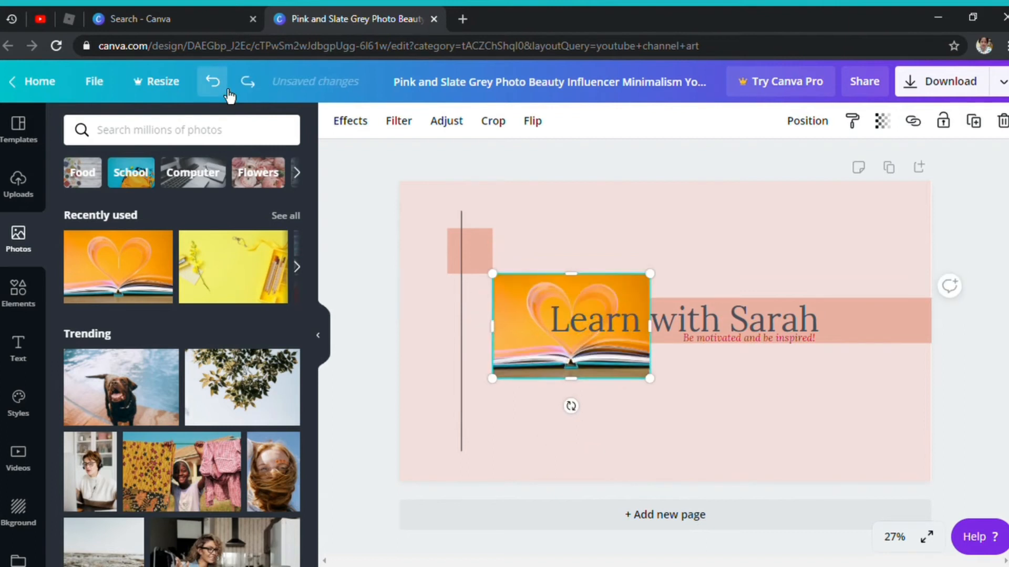
Step: Shrink the book photo slightly and arrange the small dark square and the peach square along its left side
{"action": "left_click_drag", "start_coordinate": [628, 405], "coordinate": [479, 310]}
{"action": "left_click", "coordinate": [502, 374]}
{"action": "left_click_drag", "start_coordinate": [492, 378], "coordinate": [520, 384]}
{"action": "left_click_drag", "start_coordinate": [480, 318], "coordinate": [484, 340]}
{"action": "left_click_drag", "start_coordinate": [489, 273], "coordinate": [517, 338]}
{"action": "left_click", "coordinate": [502, 402]}
{"action": "left_click", "coordinate": [527, 339]}
Step: Move the heading slightly left so it starts further over the book photo
{"action": "left_click", "coordinate": [677, 331]}
{"action": "left_click_drag", "start_coordinate": [581, 335], "coordinate": [562, 334]}
{"action": "left_click", "coordinate": [625, 415]}
{"action": "left_click", "coordinate": [481, 311]}
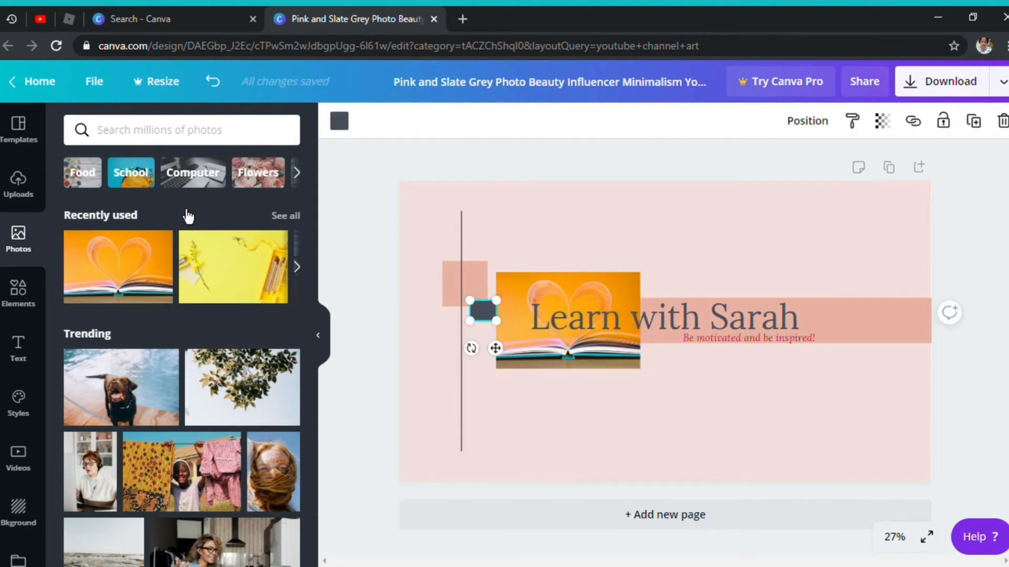
{"action": "left_click", "coordinate": [339, 121]}
{"action": "left_click", "coordinate": [121, 302]}
{"action": "scroll", "coordinate": [211, 394], "scroll_direction": "down", "scroll_amount": 1}
{"action": "left_click", "coordinate": [283, 407]}
{"action": "left_click_drag", "start_coordinate": [575, 334], "coordinate": [563, 334]}
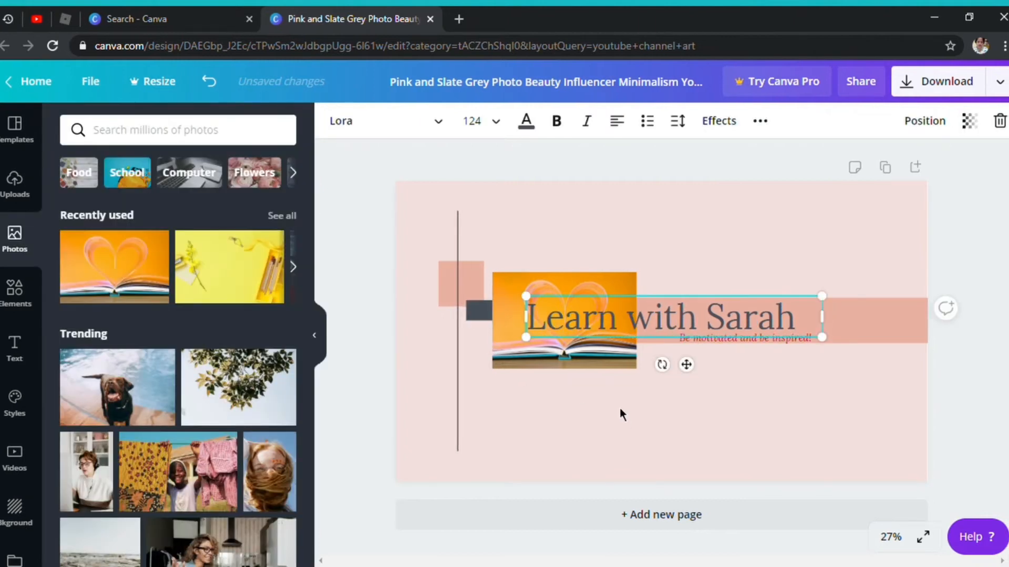
{"action": "left_click", "coordinate": [624, 412]}
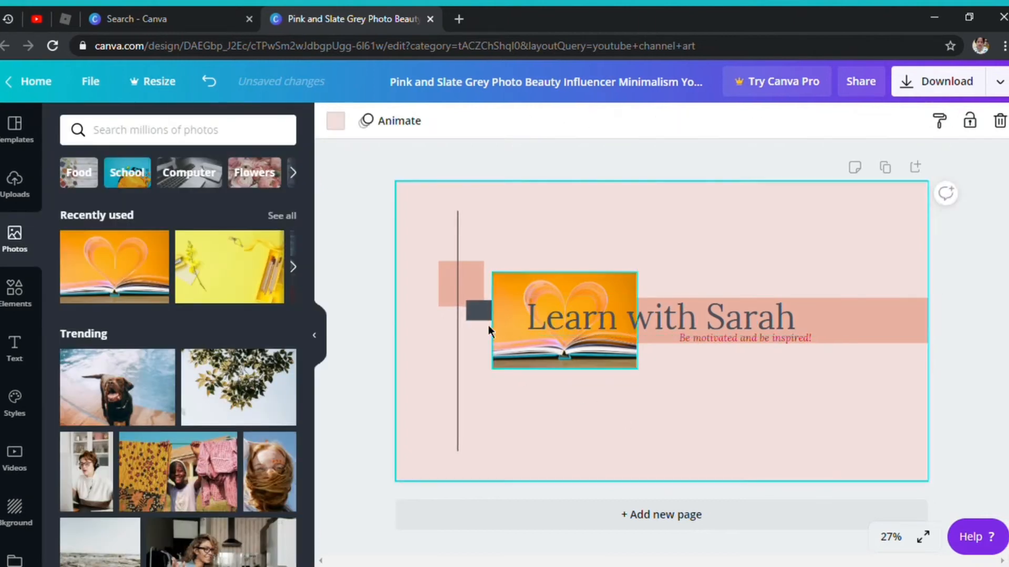
Step: Recolor the small dark rectangle beside the book photo to the default medium blue
{"action": "left_click", "coordinate": [483, 313]}
{"action": "left_click", "coordinate": [336, 121]}
{"action": "left_click", "coordinate": [118, 349]}
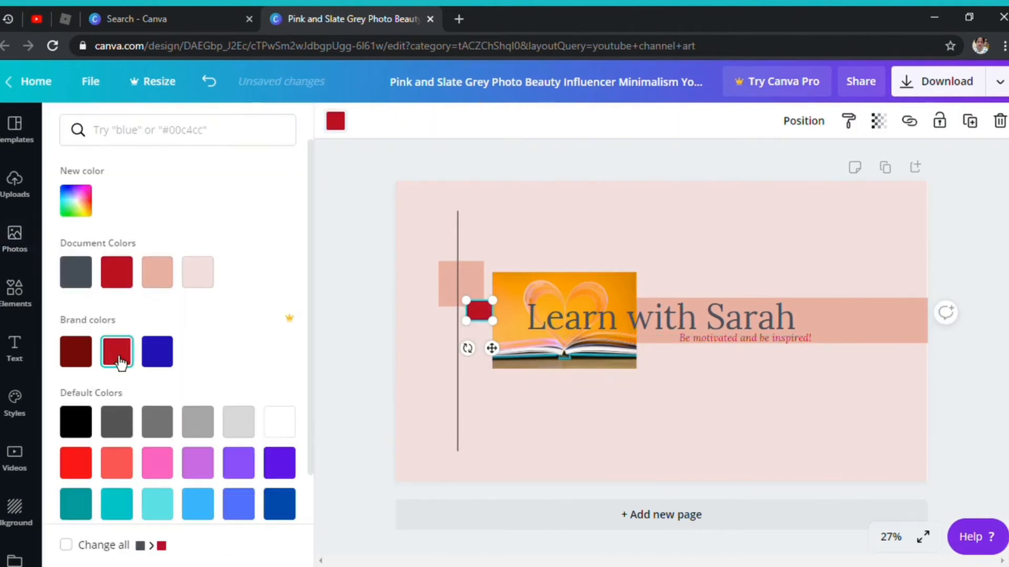
{"action": "scroll", "coordinate": [210, 378], "scroll_direction": "down", "scroll_amount": 1}
{"action": "left_click", "coordinate": [288, 422]}
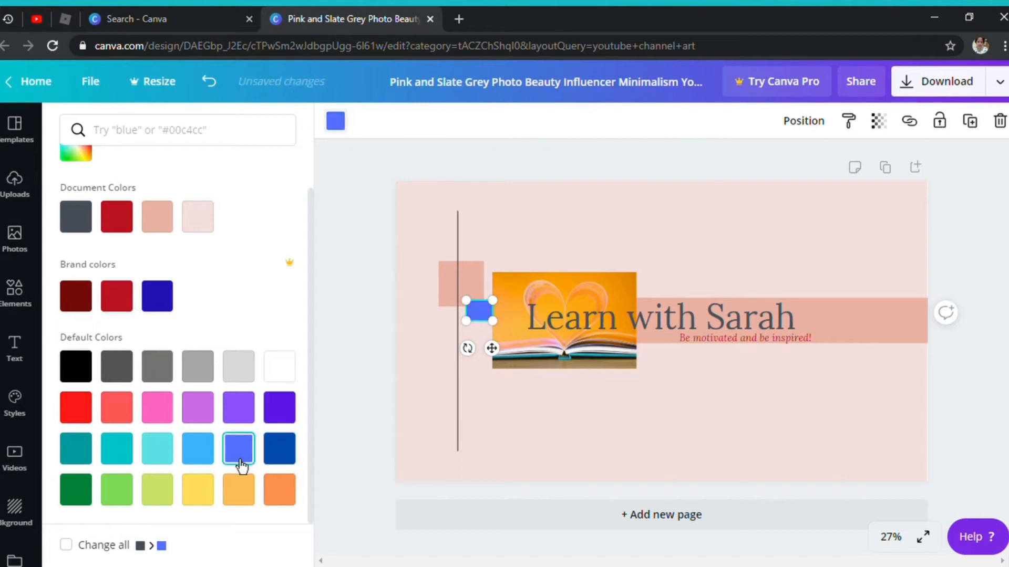
{"action": "left_click", "coordinate": [479, 328]}
Step: Nudge the blue rectangle, the peach square and the book photo so they line up against each other
{"action": "left_click", "coordinate": [486, 316]}
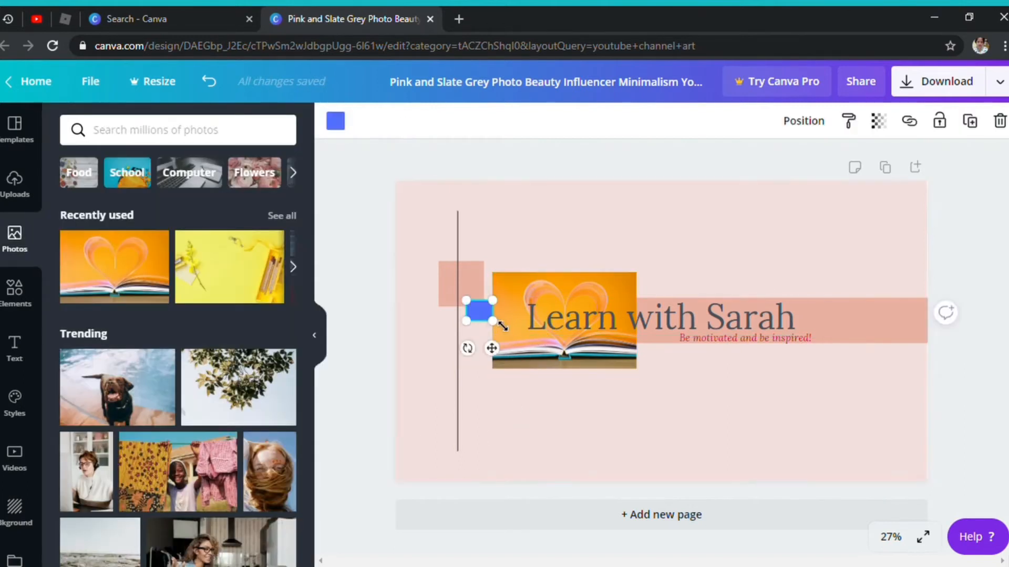
{"action": "left_click_drag", "start_coordinate": [483, 324], "coordinate": [484, 324]}
{"action": "left_click_drag", "start_coordinate": [477, 278], "coordinate": [487, 333]}
{"action": "left_click_drag", "start_coordinate": [524, 341], "coordinate": [530, 337]}
{"action": "left_click", "coordinate": [657, 287]}
Step: Move the tagline left beneath the heading and adjust the heading to size 122
{"action": "left_click", "coordinate": [664, 322]}
{"action": "left_click_drag", "start_coordinate": [724, 340], "coordinate": [695, 351]}
{"action": "left_click", "coordinate": [614, 328]}
{"action": "left_click_drag", "start_coordinate": [613, 327], "coordinate": [610, 329]}
{"action": "left_click", "coordinate": [707, 372]}
{"action": "left_click_drag", "start_coordinate": [711, 339], "coordinate": [725, 347]}
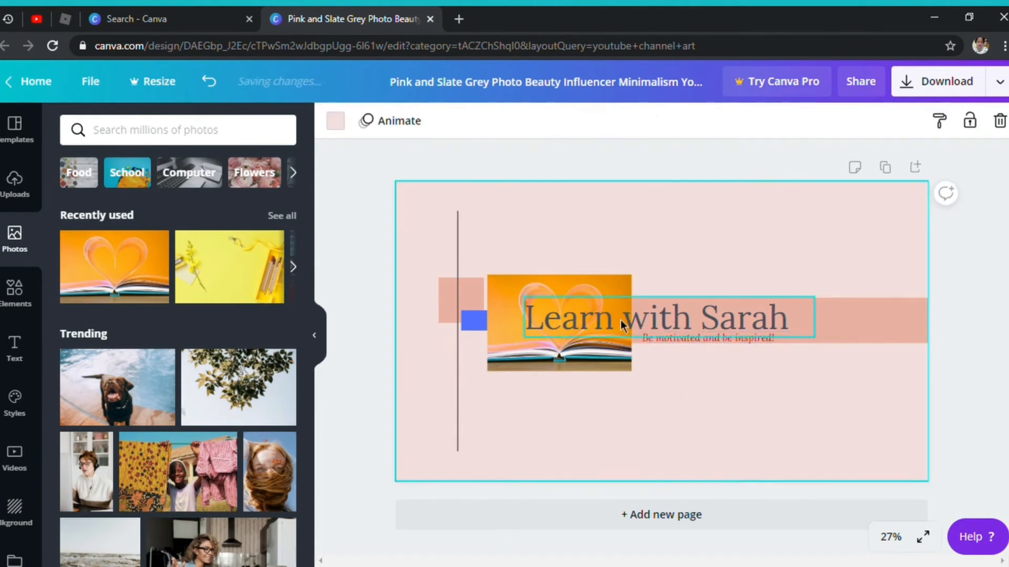
Step: Apply the Shadow text effect to the heading with the default medium blue as the shadow color
{"action": "left_click", "coordinate": [624, 322]}
{"action": "left_click", "coordinate": [528, 124]}
{"action": "left_click", "coordinate": [719, 121]}
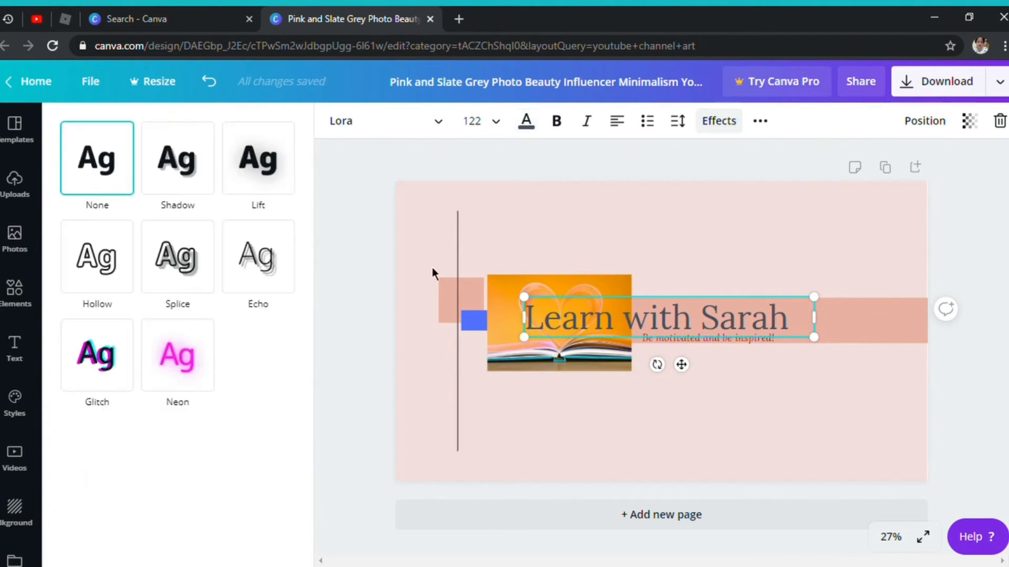
{"action": "left_click", "coordinate": [195, 186]}
{"action": "left_click", "coordinate": [288, 404]}
{"action": "scroll", "coordinate": [158, 349], "scroll_direction": "down", "scroll_amount": 3}
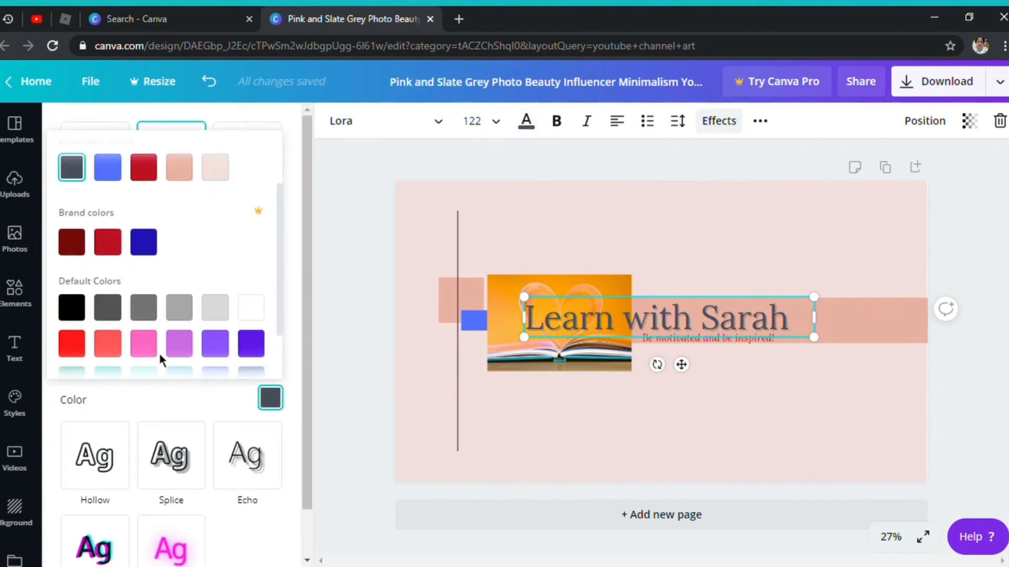
{"action": "left_click", "coordinate": [143, 275]}
{"action": "left_click", "coordinate": [215, 349]}
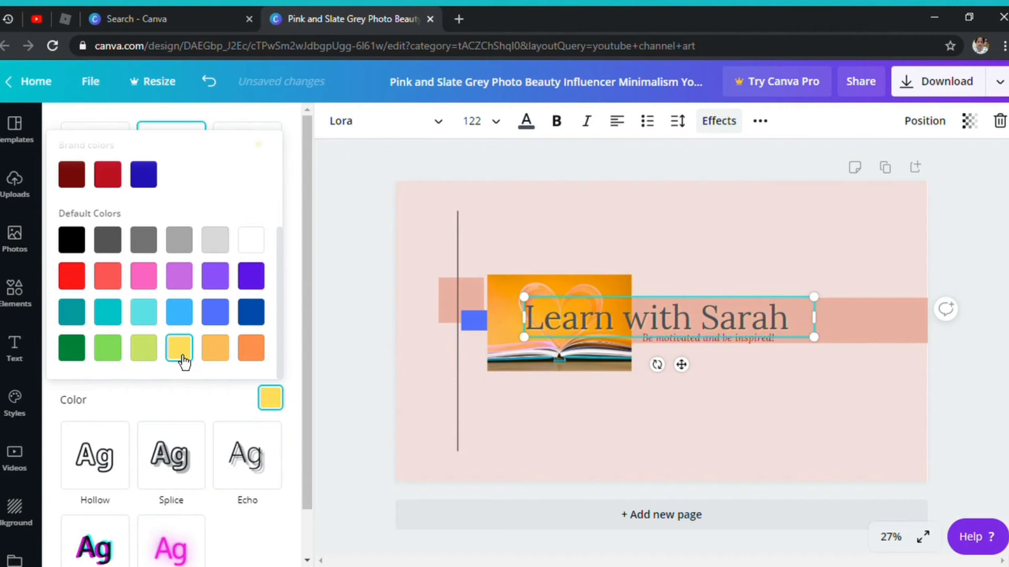
{"action": "left_click", "coordinate": [215, 312]}
Step: Try orange and light blue for the heading text and settle on the default dark blue
{"action": "left_click", "coordinate": [527, 124]}
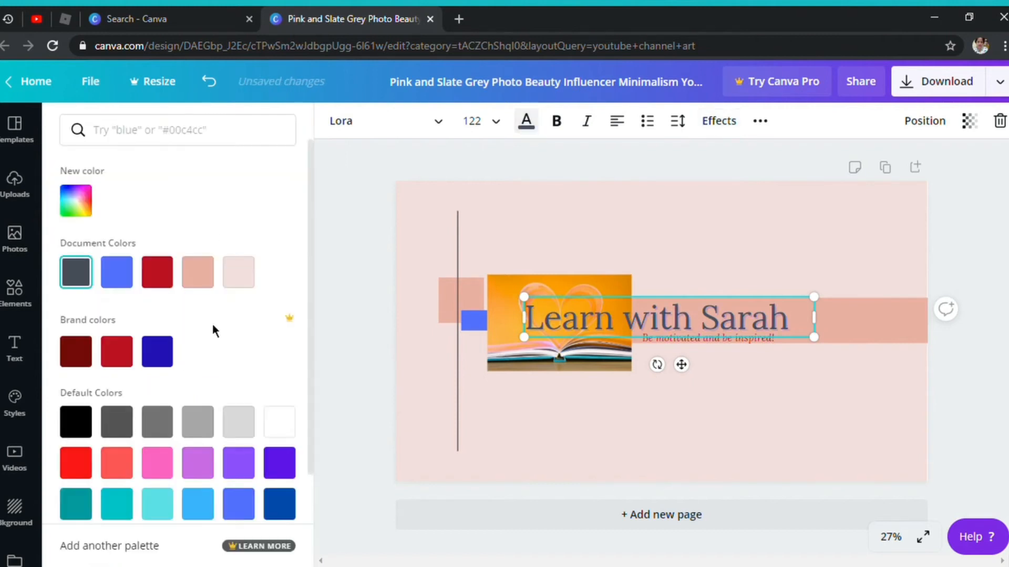
{"action": "left_click", "coordinate": [239, 490]}
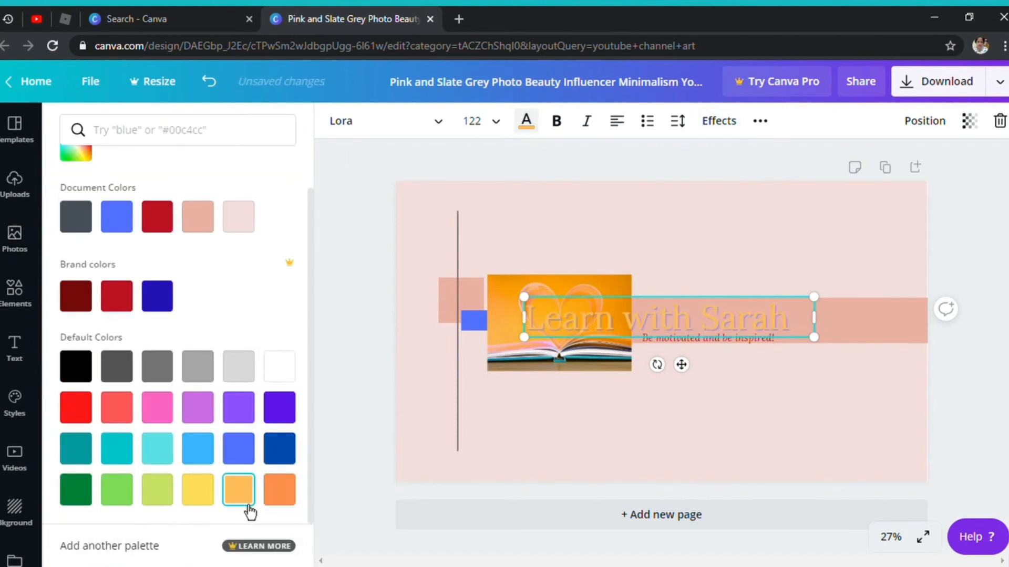
{"action": "left_click", "coordinate": [201, 450]}
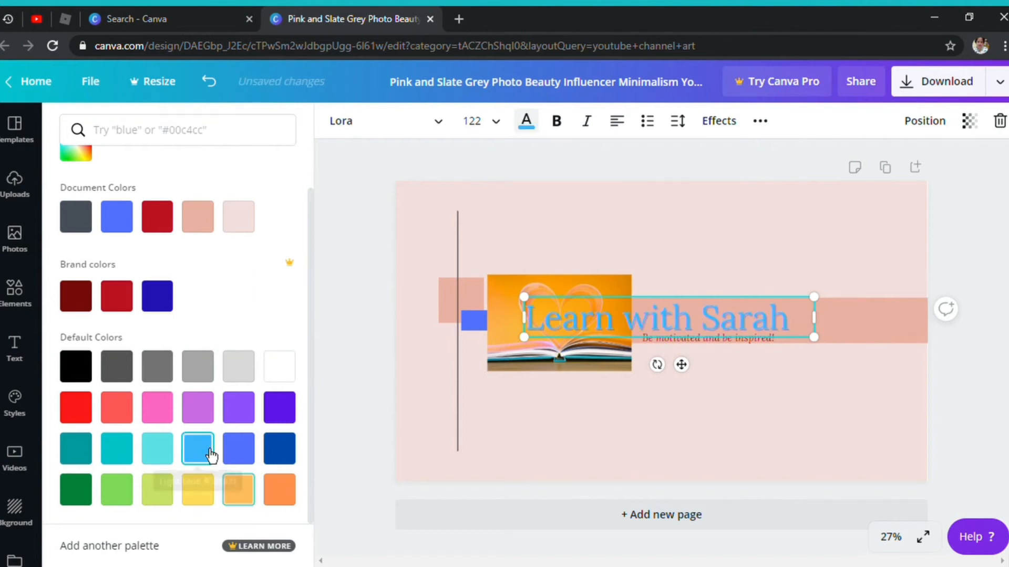
{"action": "left_click", "coordinate": [279, 448]}
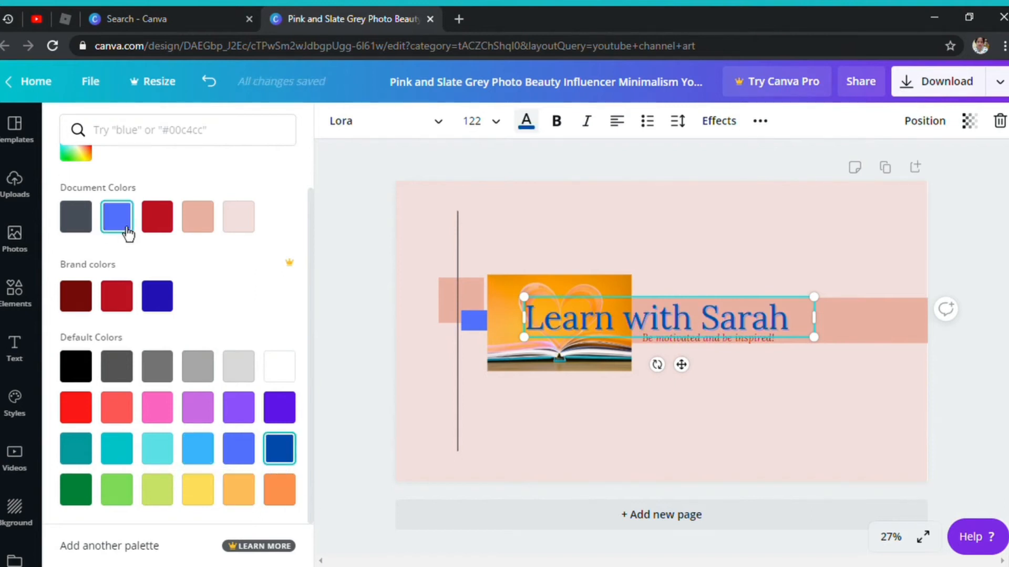
Step: Set the heading's shadow to offset 46, direction -77 and transparency 100
{"action": "left_click", "coordinate": [719, 121]}
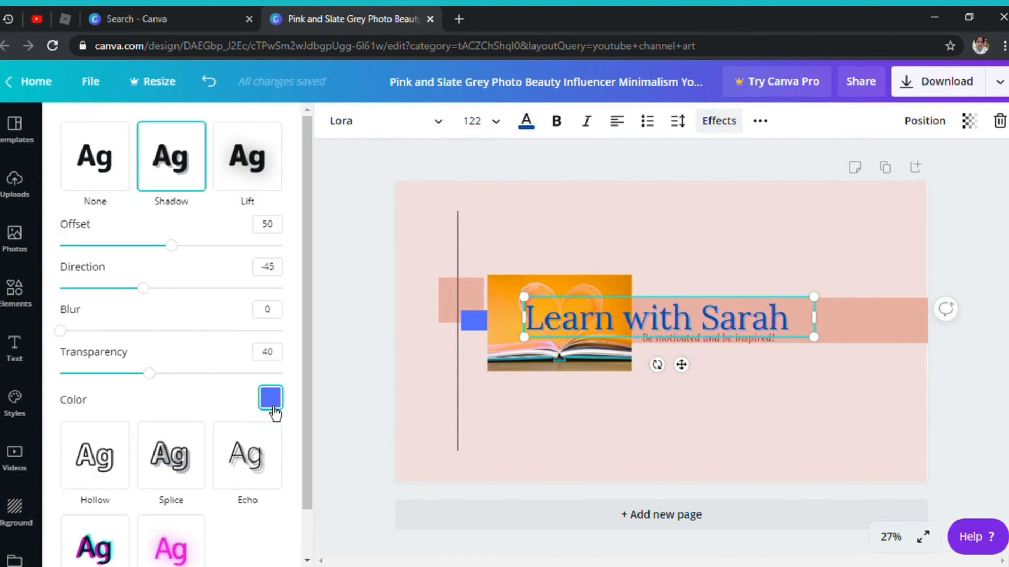
{"action": "left_click_drag", "start_coordinate": [155, 303], "coordinate": [210, 321]}
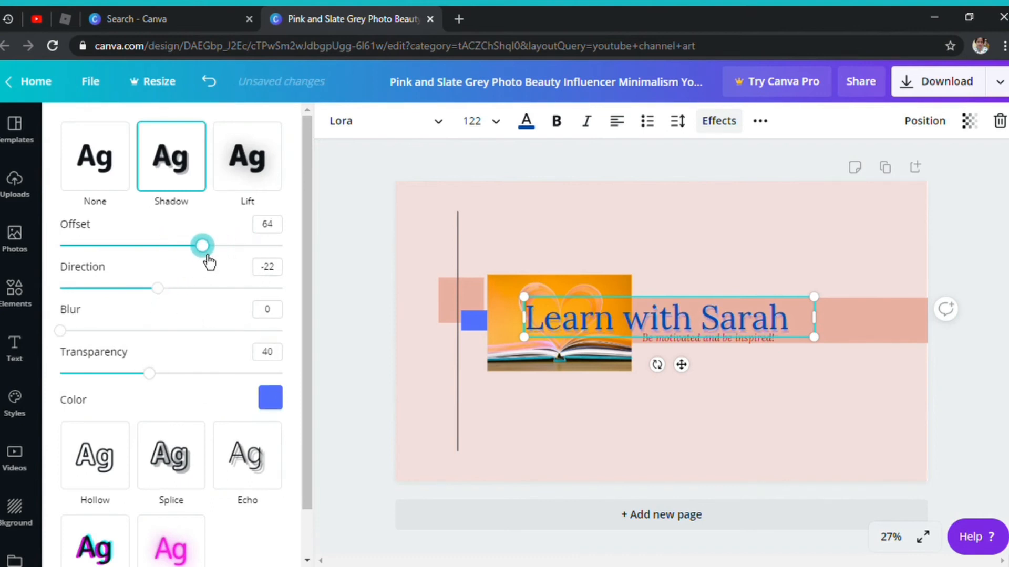
{"action": "left_click_drag", "start_coordinate": [149, 373], "coordinate": [314, 395]}
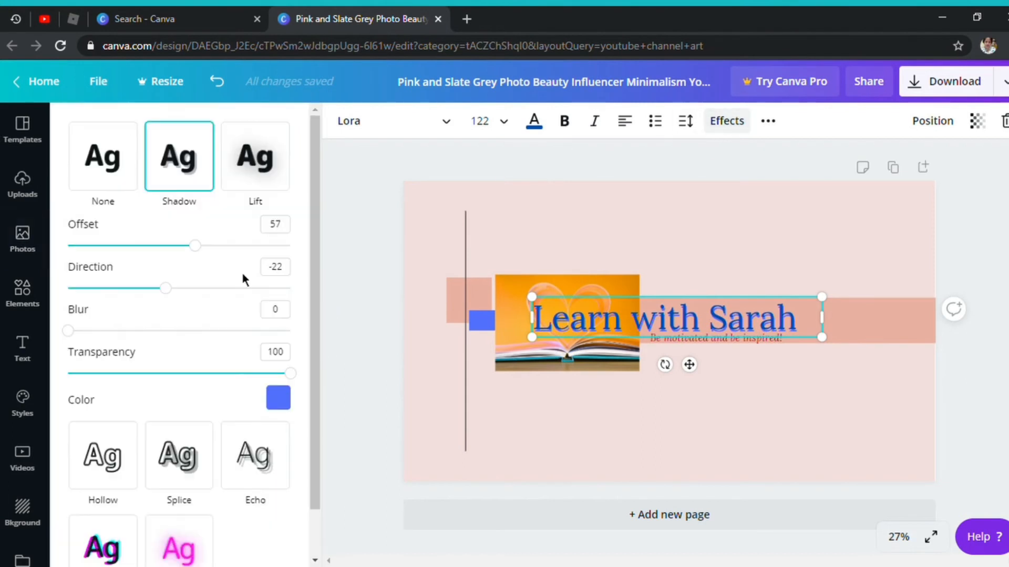
{"action": "left_click_drag", "start_coordinate": [166, 294], "coordinate": [141, 295]}
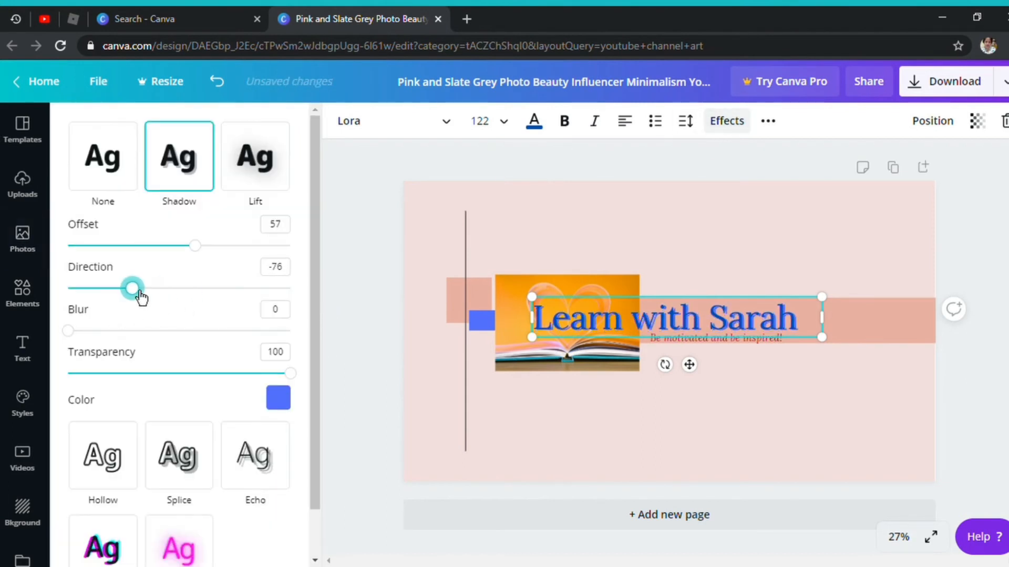
{"action": "left_click_drag", "start_coordinate": [202, 259], "coordinate": [256, 261]}
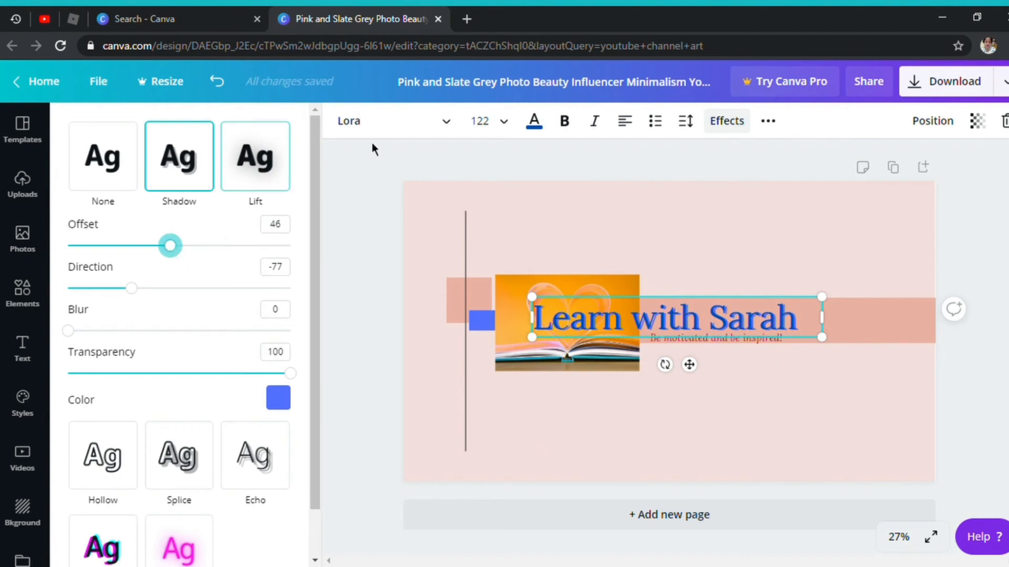
Step: Enlarge the heading to size 131 and shift it left over the book photo
{"action": "left_click_drag", "start_coordinate": [822, 337], "coordinate": [847, 367]}
{"action": "left_click", "coordinate": [846, 367]}
{"action": "left_click_drag", "start_coordinate": [775, 319], "coordinate": [769, 321]}
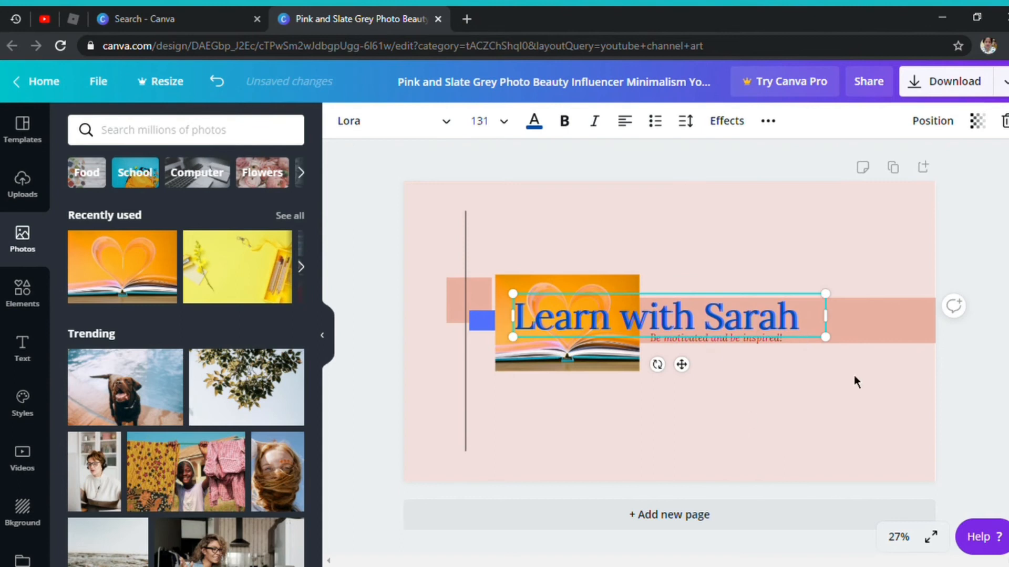
Step: Nudge the heading slightly right and shift the book photo slightly left behind it
{"action": "left_click", "coordinate": [736, 403]}
{"action": "left_click", "coordinate": [693, 447]}
{"action": "left_click_drag", "start_coordinate": [648, 322], "coordinate": [659, 321]}
{"action": "double_click", "coordinate": [663, 319]}
{"action": "left_click", "coordinate": [755, 448]}
{"action": "mouse_move", "coordinate": [508, 356]}
{"action": "left_mouse_down"}
{"action": "mouse_move", "coordinate": [508, 370]}
{"action": "mouse_move", "coordinate": [505, 362]}
{"action": "mouse_move", "coordinate": [517, 365]}
{"action": "mouse_move", "coordinate": [507, 355]}
{"action": "mouse_move", "coordinate": [495, 374]}
{"action": "mouse_move", "coordinate": [522, 363]}
{"action": "left_mouse_up"}
{"action": "double_click", "coordinate": [522, 363]}
{"action": "left_click", "coordinate": [764, 419]}
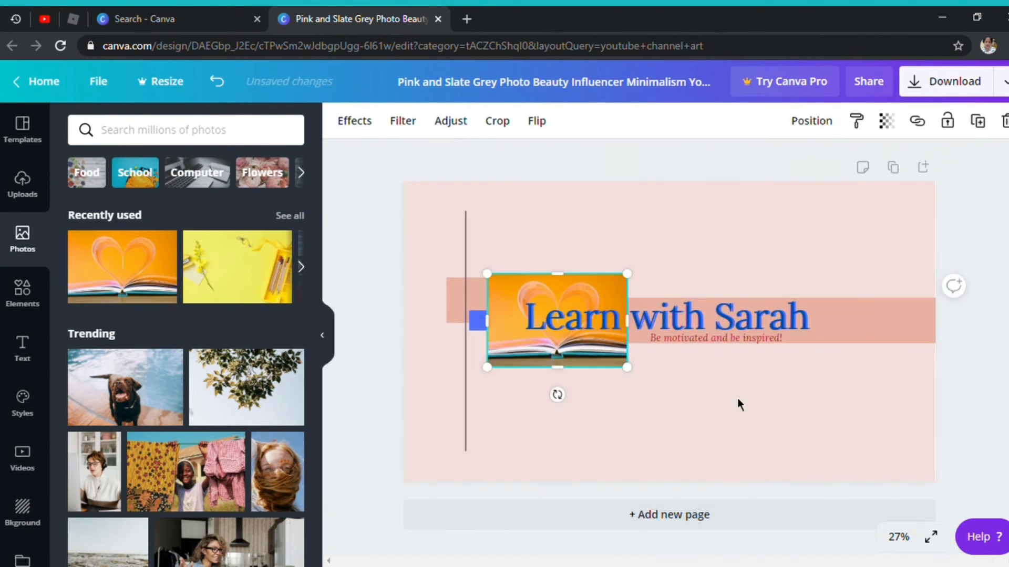
Step: Move the heading a little further right and place the "Be motivated and be inspired!" tagline beneath its right half
{"action": "left_click_drag", "start_coordinate": [753, 318], "coordinate": [768, 328]}
{"action": "left_click", "coordinate": [701, 405]}
{"action": "left_click_drag", "start_coordinate": [670, 336], "coordinate": [720, 331]}
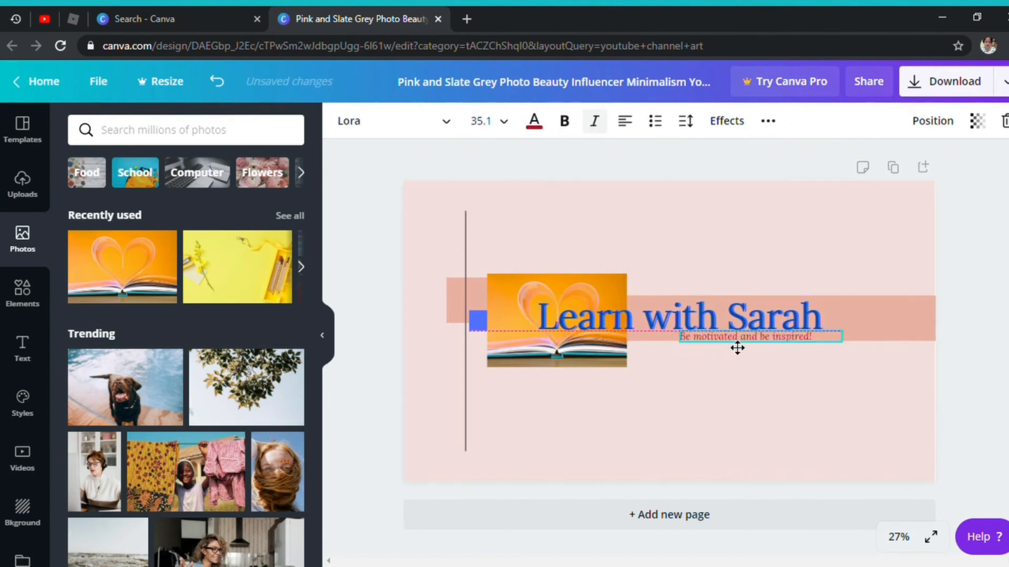
{"action": "left_click", "coordinate": [694, 371]}
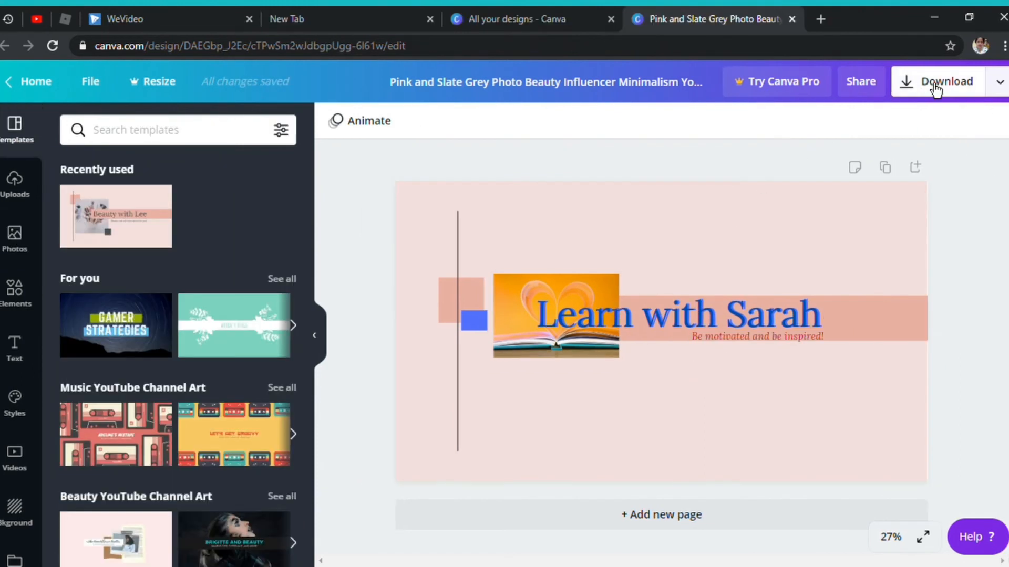
Step: Download the finished channel art as a JPG file and dismiss the scheduling promotion
{"action": "left_click", "coordinate": [935, 84]}
{"action": "left_click", "coordinate": [920, 188]}
{"action": "left_click", "coordinate": [917, 239]}
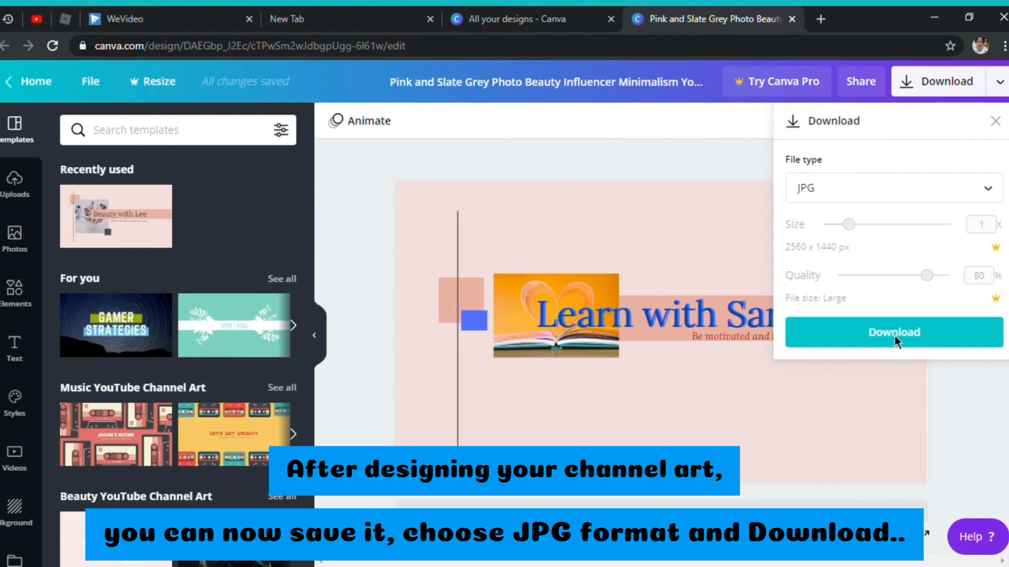
{"action": "left_click", "coordinate": [894, 334]}
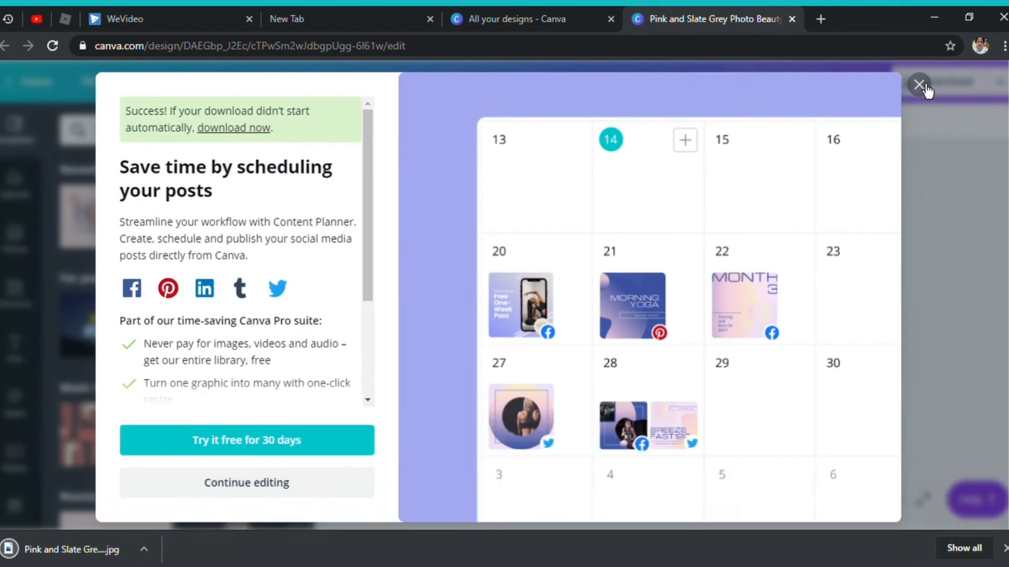
{"action": "left_click", "coordinate": [918, 84]}
Step: Switch to YouTube in a new browser tab and open the account's own channel page
{"action": "left_click", "coordinate": [819, 19]}
{"action": "type", "text": "y"}
{"action": "key", "text": "Return"}
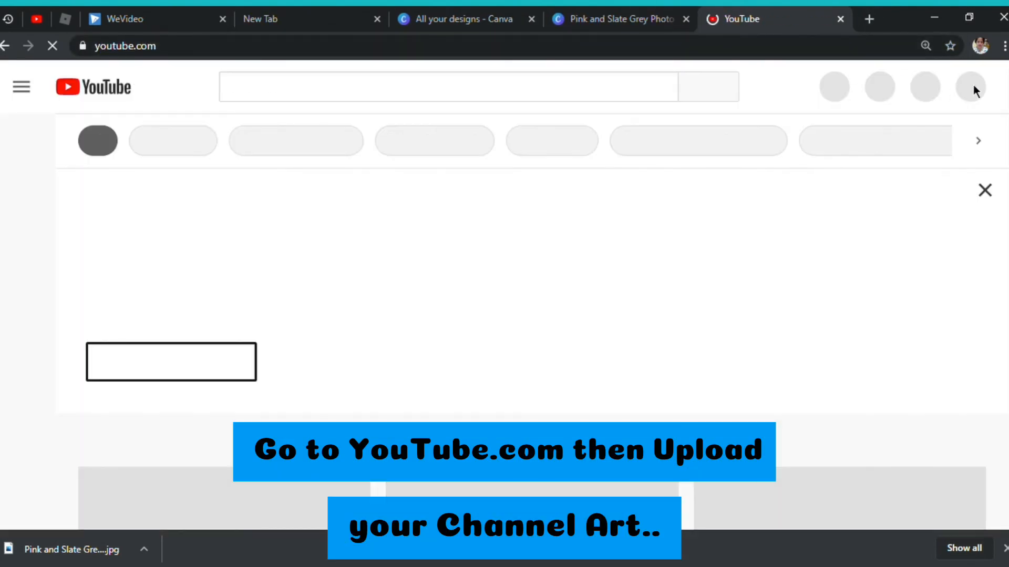
{"action": "left_click", "coordinate": [982, 98]}
{"action": "left_click", "coordinate": [721, 187]}
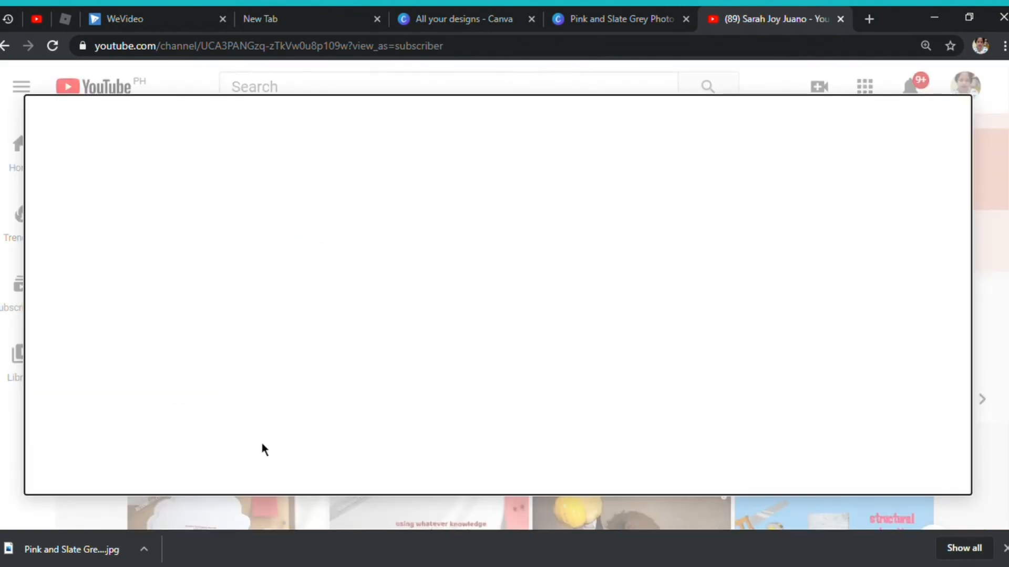
Step: Upload the downloaded JPG as the channel art and apply it without adjusting the crop
{"action": "left_click", "coordinate": [434, 349]}
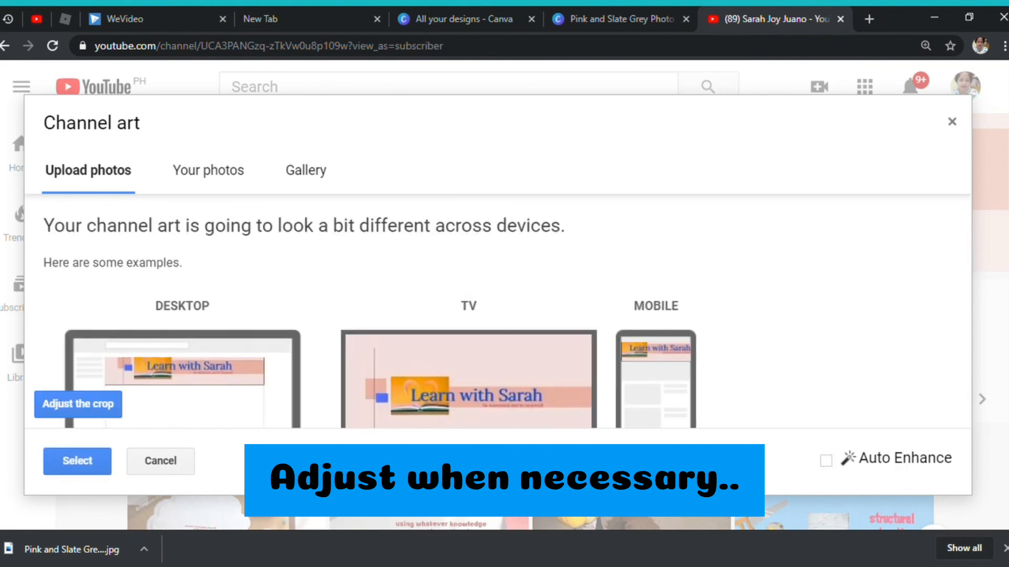
{"action": "left_click", "coordinate": [81, 453]}
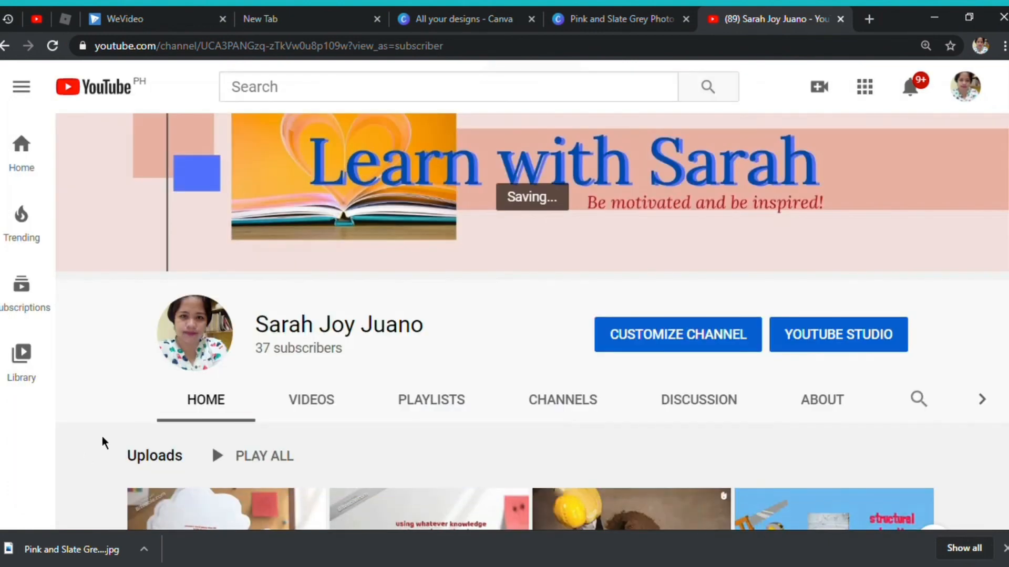